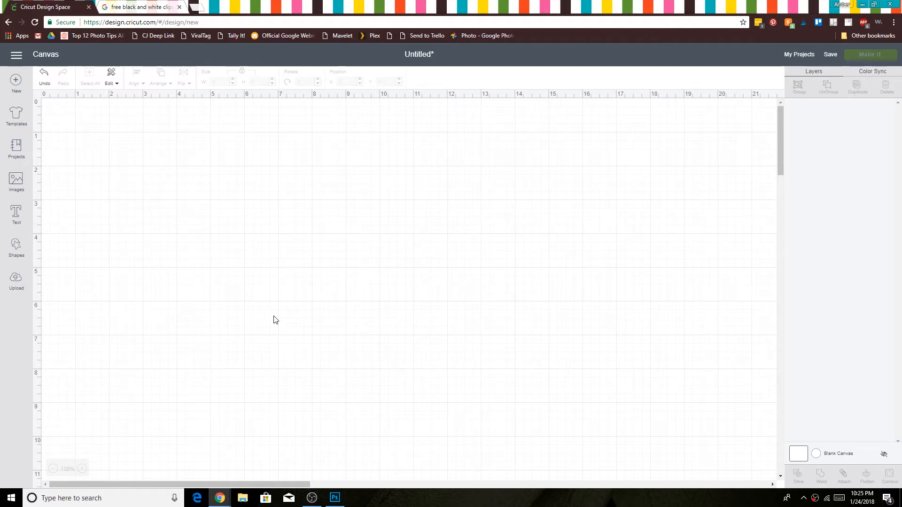
Step: Open the owl clipart with the scaled belly from the Google image results and save it as owl 1.jpg
{"action": "left_click", "coordinate": [143, 11]}
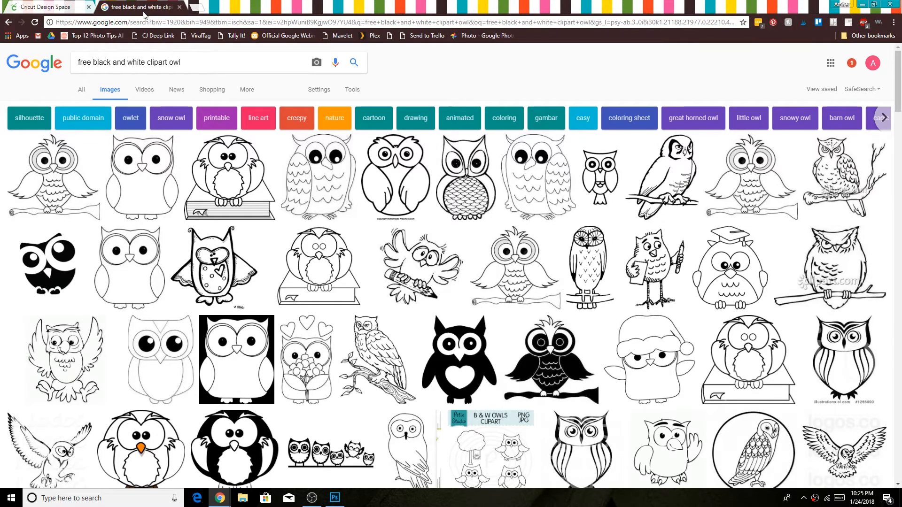
{"action": "left_click", "coordinate": [474, 191]}
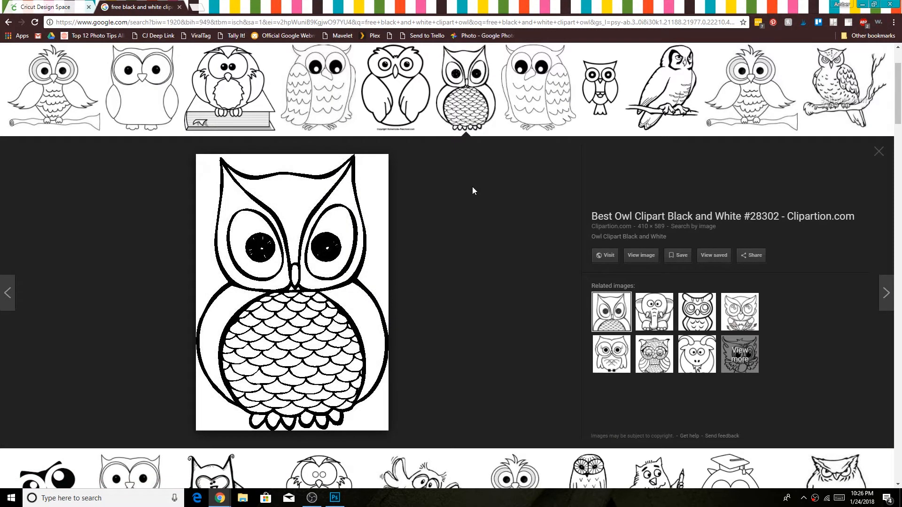
{"action": "right_click", "coordinate": [364, 273]}
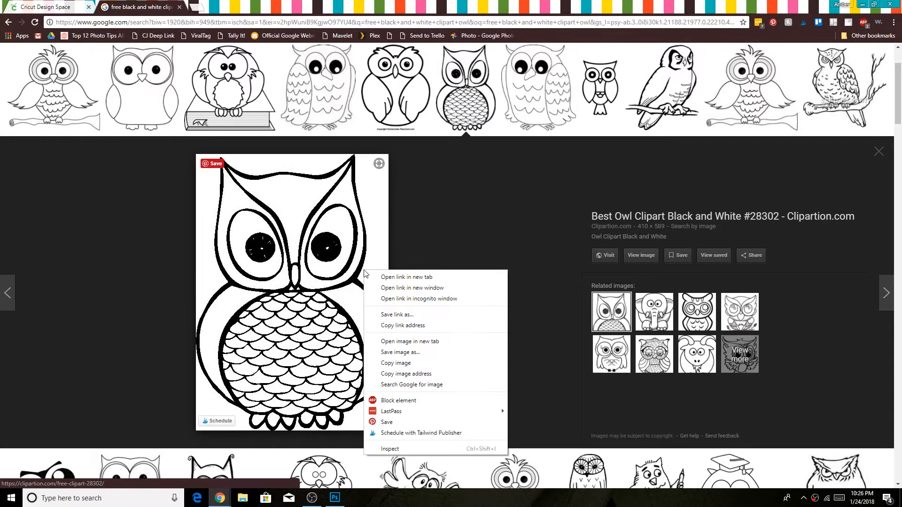
{"action": "left_click", "coordinate": [416, 356]}
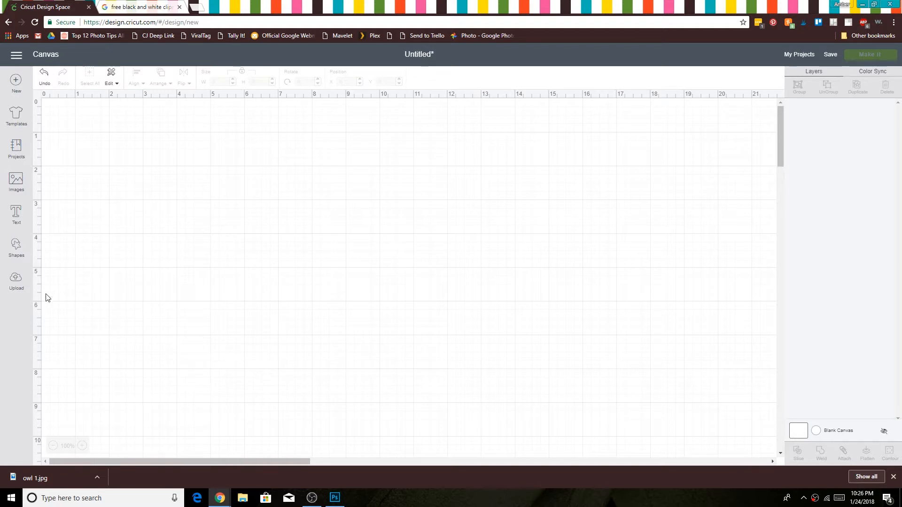
Step: Switch to Cricut Design Space and upload owl 1.jpg as a new cut image
{"action": "left_click", "coordinate": [16, 282]}
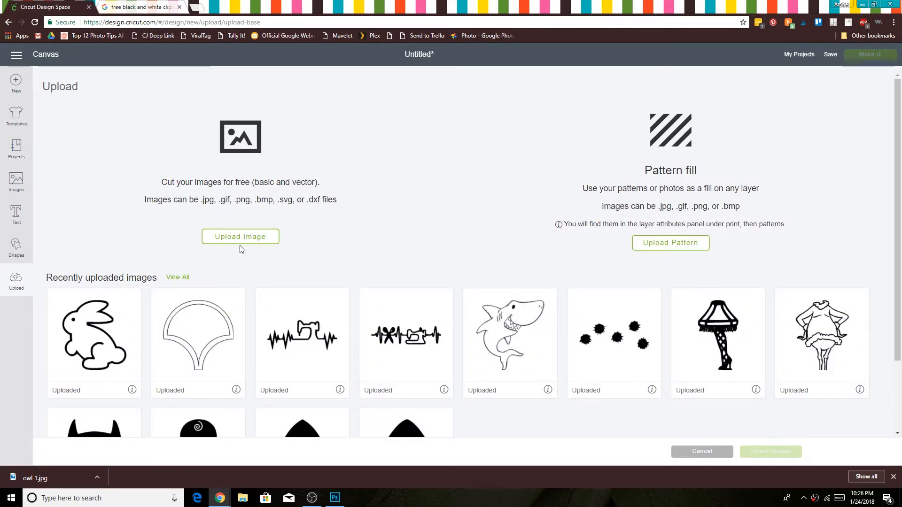
{"action": "left_click", "coordinate": [250, 240]}
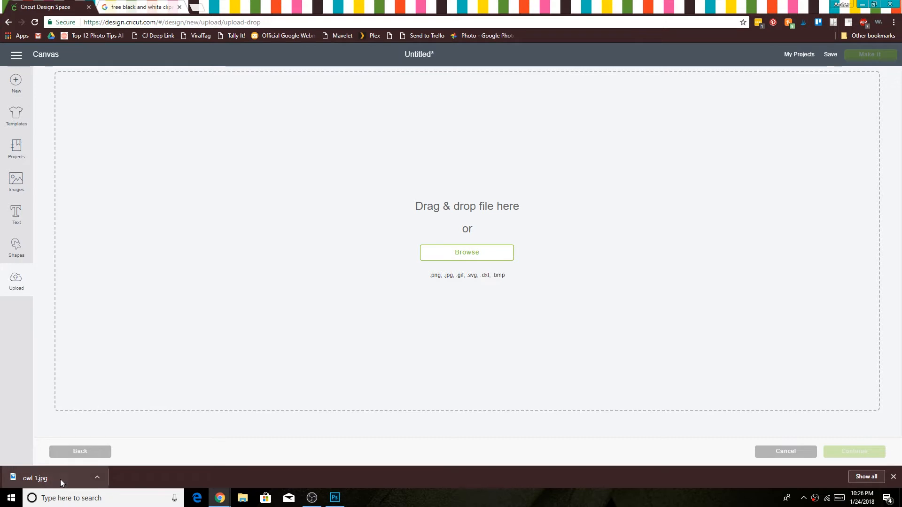
{"action": "left_click_drag", "start_coordinate": [60, 479], "coordinate": [368, 298]}
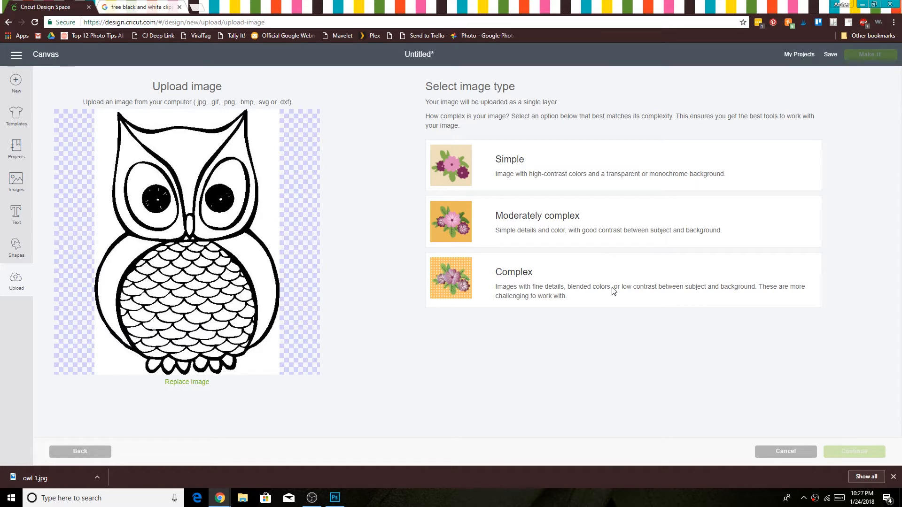
Step: Compare the image complexity options, choose Simple for the owl, and continue to the editing stage
{"action": "left_click", "coordinate": [649, 182]}
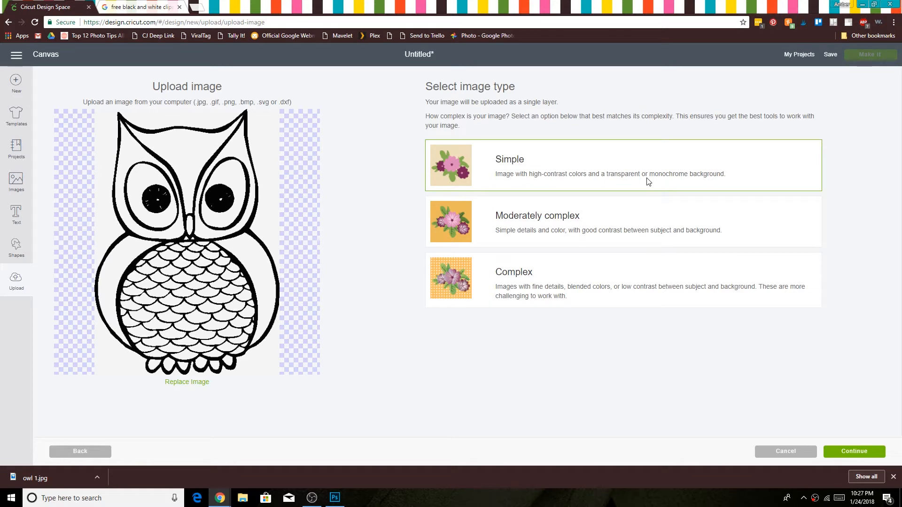
{"action": "left_click", "coordinate": [641, 233]}
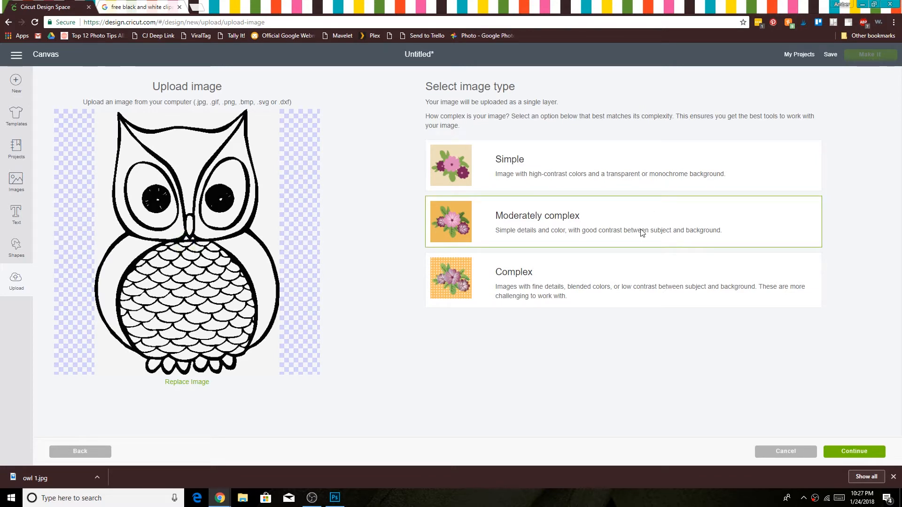
{"action": "left_click", "coordinate": [634, 279]}
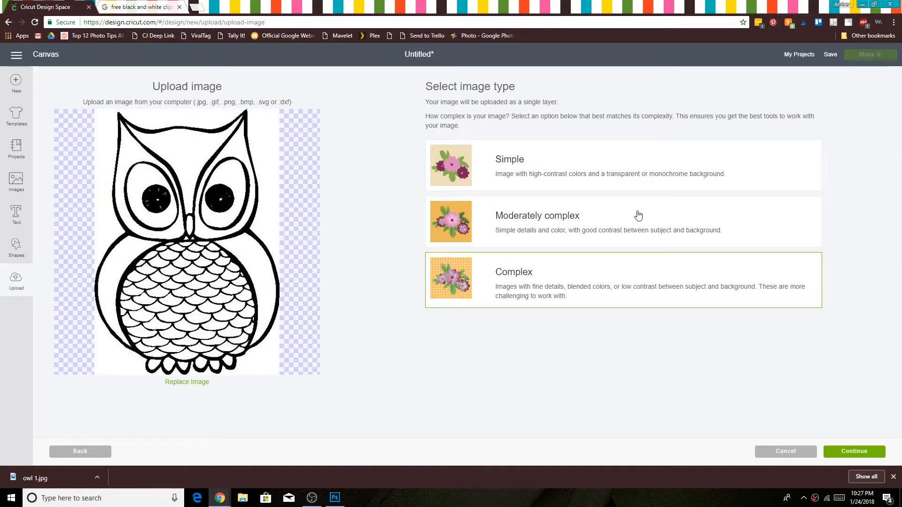
{"action": "left_click", "coordinate": [666, 160]}
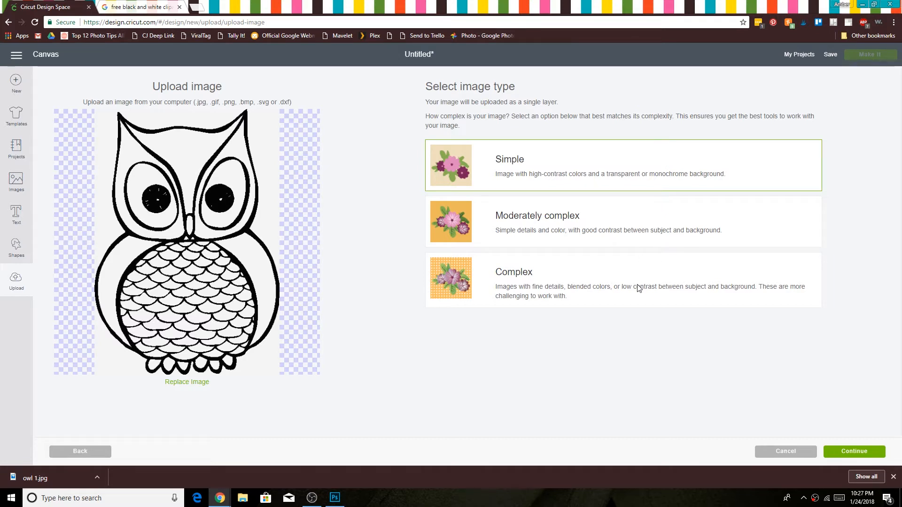
{"action": "left_click", "coordinate": [862, 453]}
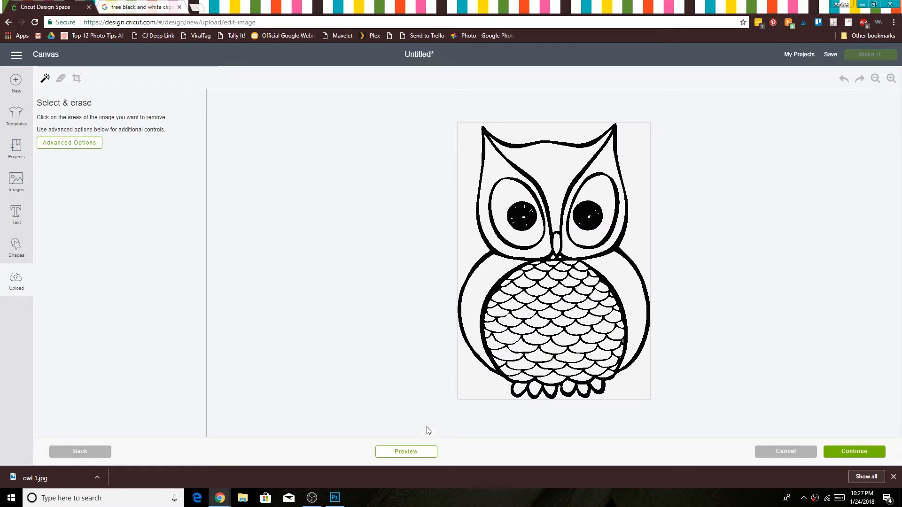
Step: Erase the white background all around the owl's outline, checking the cut preview before and after
{"action": "left_click", "coordinate": [410, 454]}
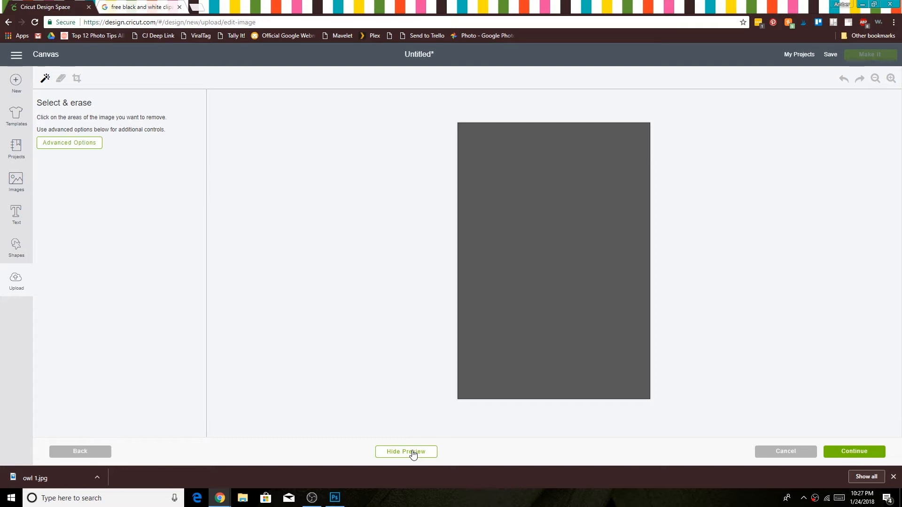
{"action": "left_click", "coordinate": [413, 453]}
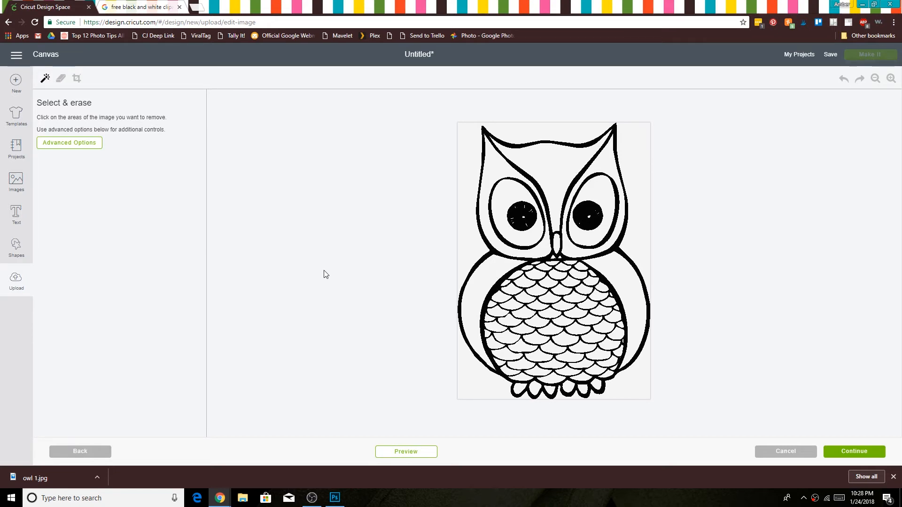
{"action": "left_click", "coordinate": [465, 182]}
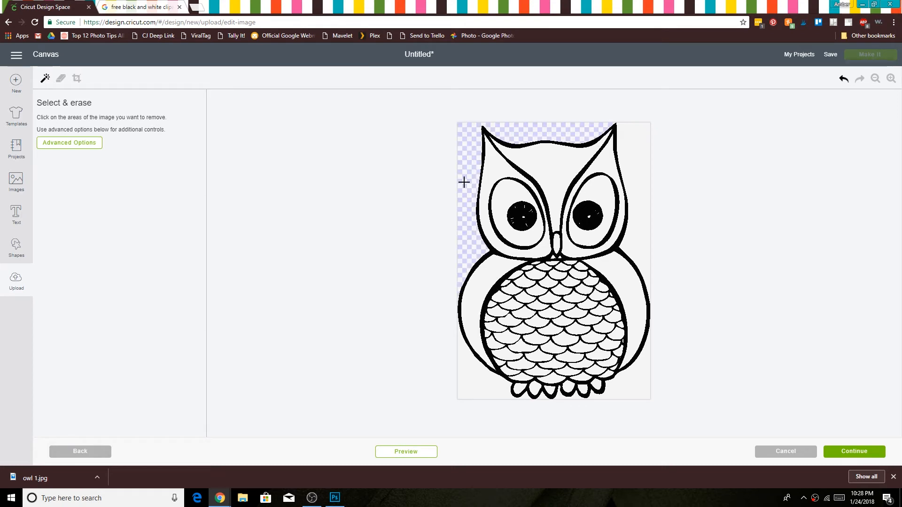
{"action": "left_click", "coordinate": [625, 165]}
{"action": "left_click", "coordinate": [641, 379]}
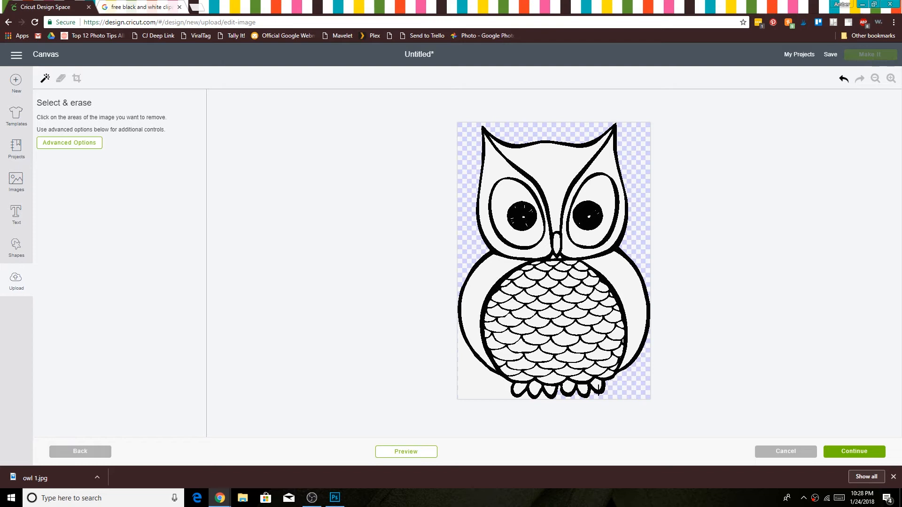
{"action": "left_click", "coordinate": [489, 383]}
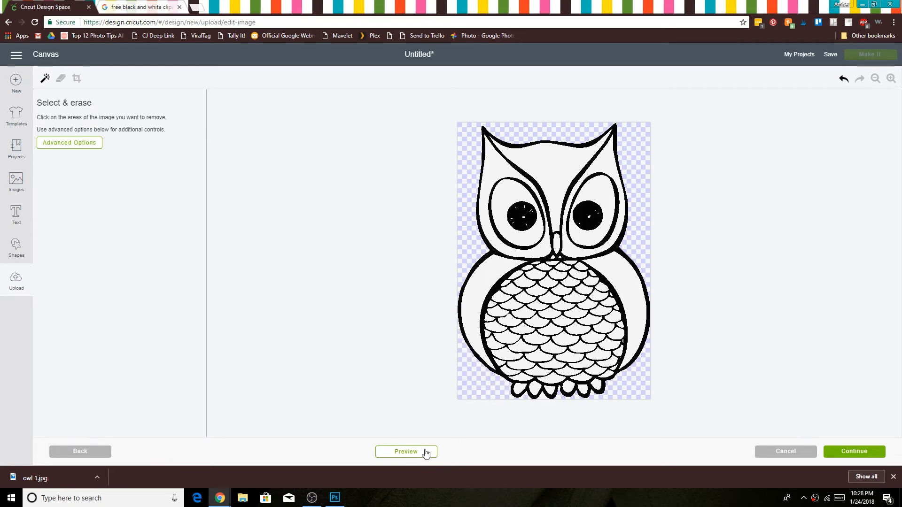
{"action": "left_click", "coordinate": [406, 452]}
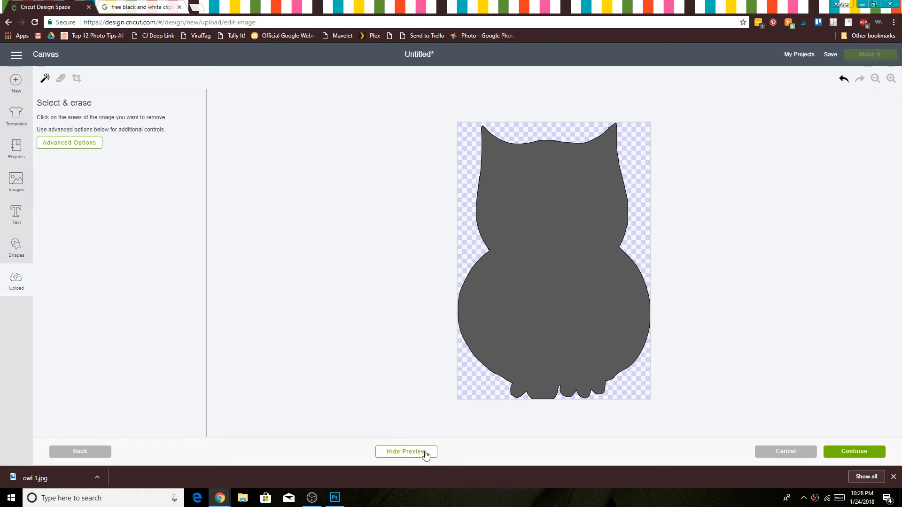
{"action": "left_click", "coordinate": [425, 452]}
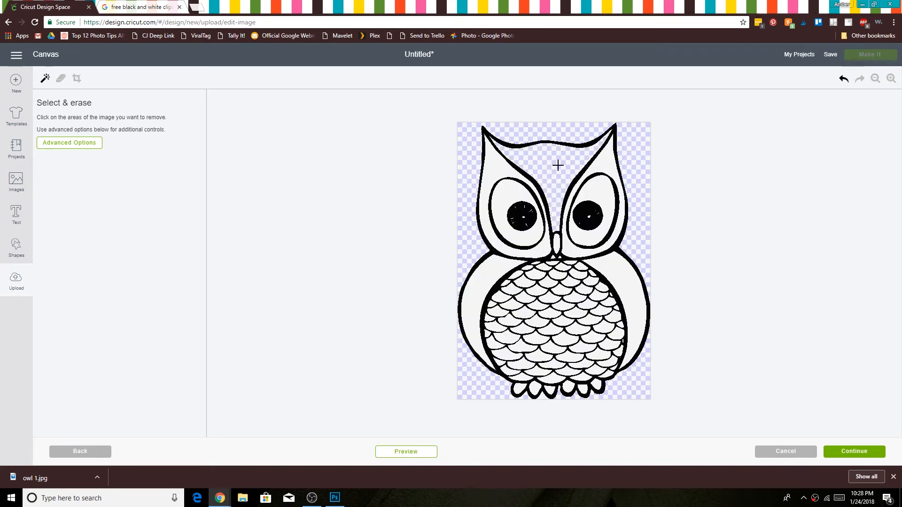
Step: Erase the white areas inside the owl's head, both eyes and both wings
{"action": "left_click", "coordinate": [501, 174]}
{"action": "left_click", "coordinate": [503, 203]}
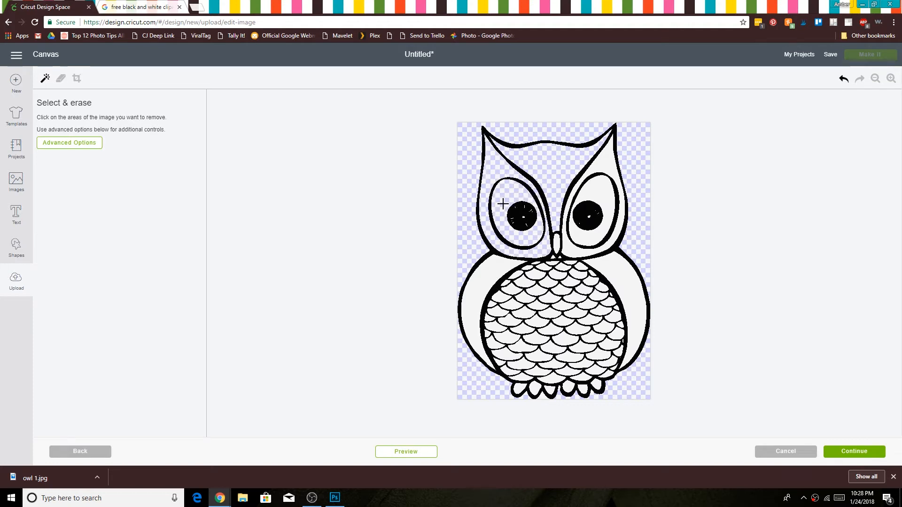
{"action": "left_click", "coordinate": [594, 188]}
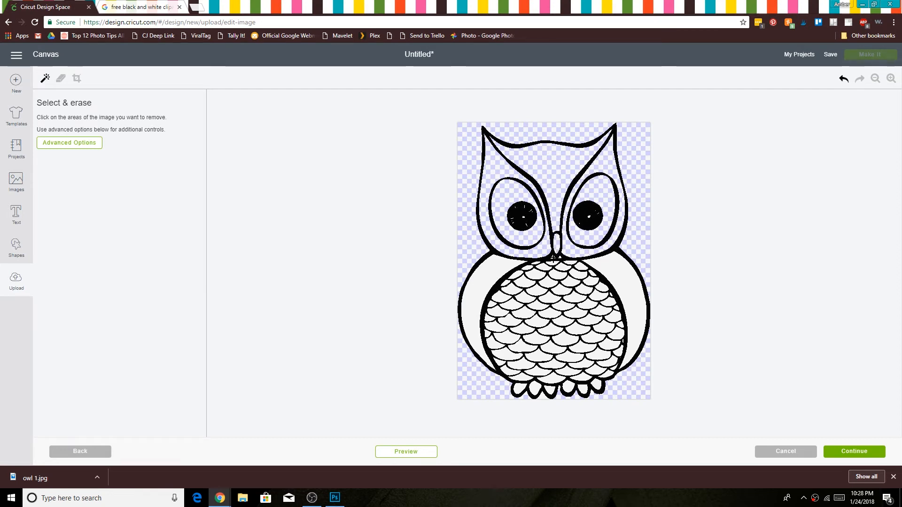
{"action": "left_click", "coordinate": [615, 272]}
{"action": "left_click", "coordinate": [477, 283]}
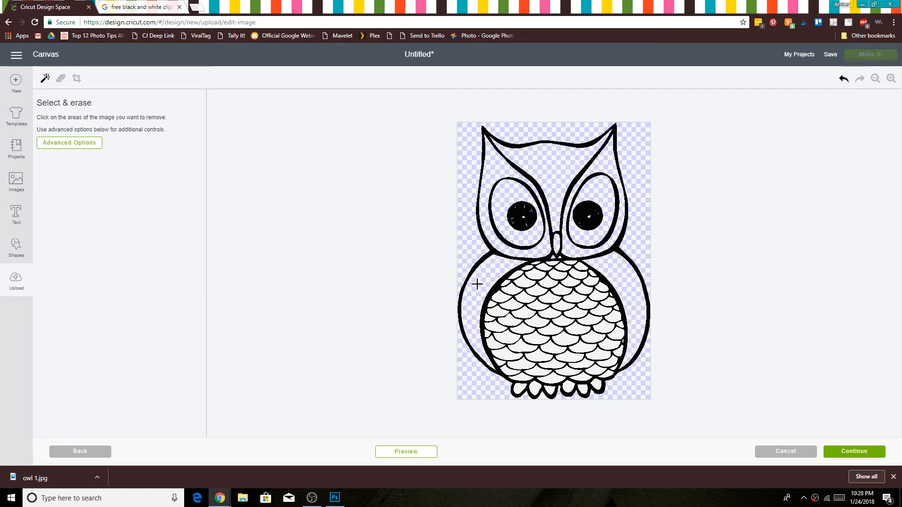
Step: Try to erase a white scale at the top of the owl's belly, and undo that erasure
{"action": "left_click", "coordinate": [890, 78]}
{"action": "left_click", "coordinate": [890, 79]}
{"action": "left_click", "coordinate": [890, 79]}
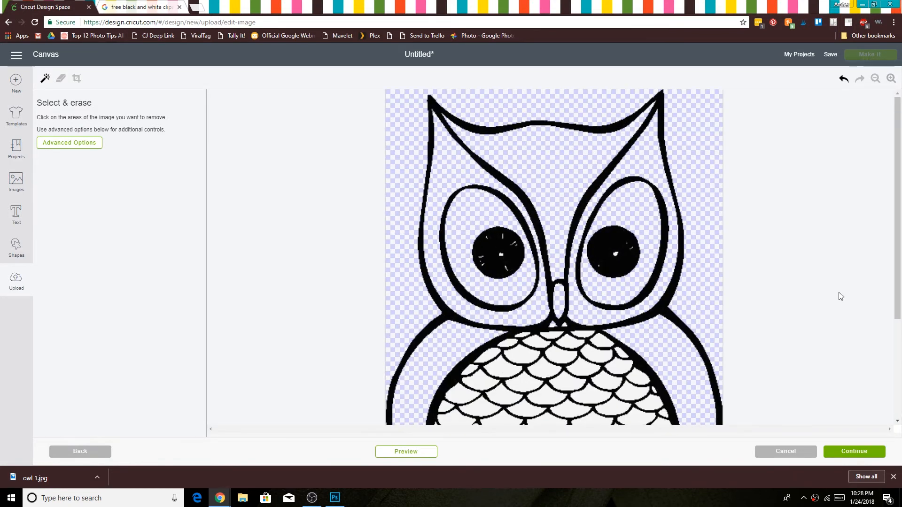
{"action": "scroll", "coordinate": [830, 284], "scroll_direction": "down", "scroll_amount": 3}
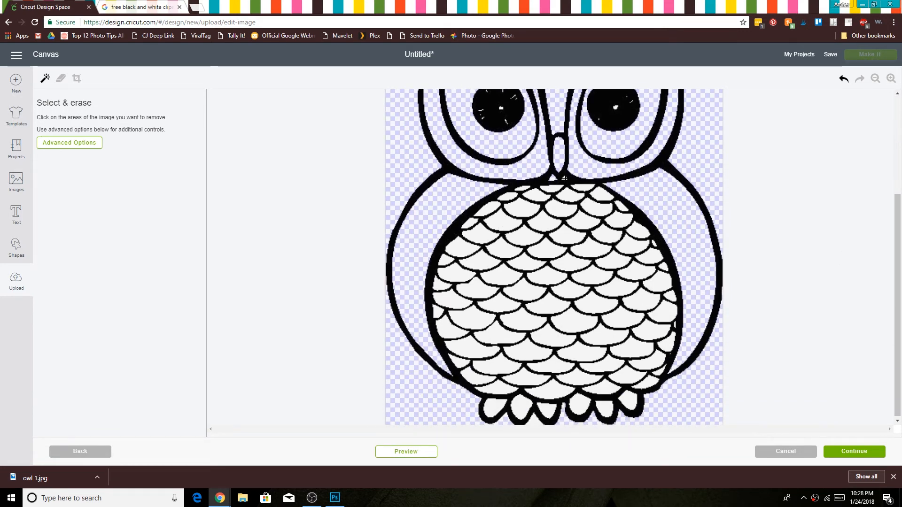
{"action": "left_click", "coordinate": [564, 202]}
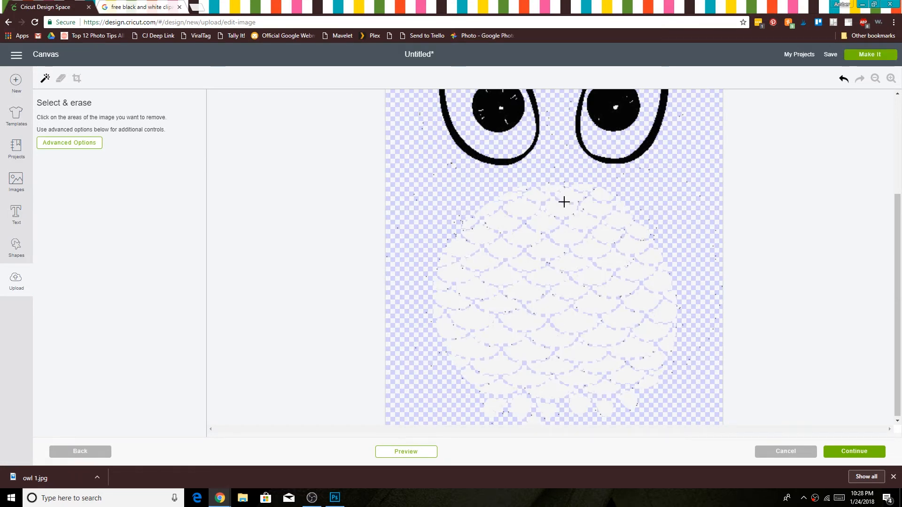
{"action": "left_click", "coordinate": [844, 80]}
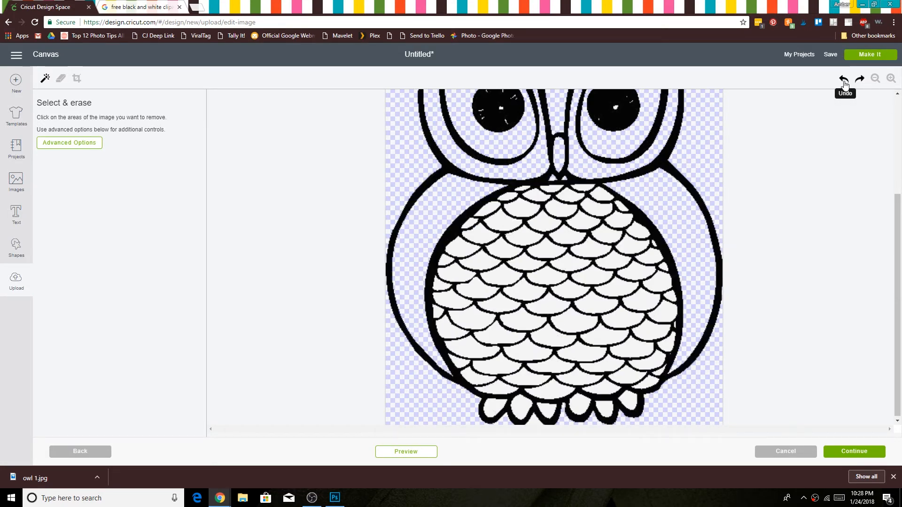
Step: Erase the white scales from the top centre of the belly down its upper-right edge, undoing the last stray erasure
{"action": "left_click", "coordinate": [563, 199]}
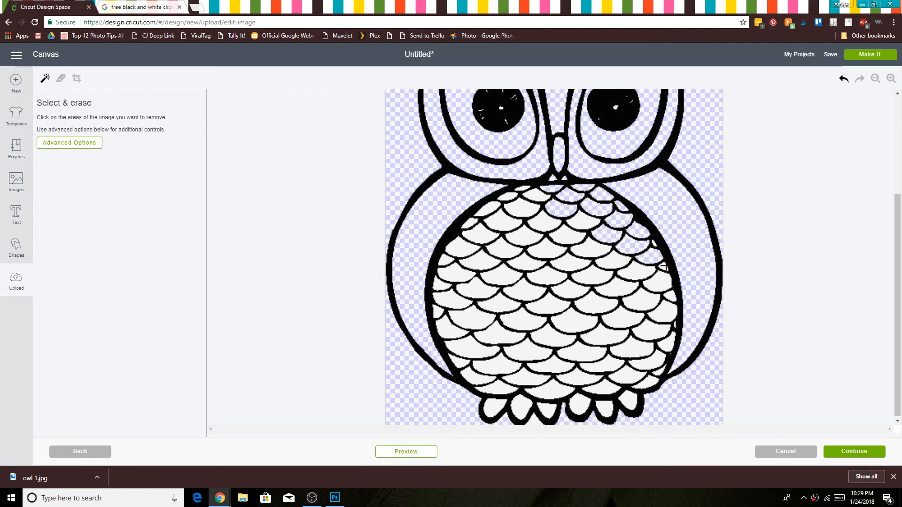
{"action": "left_click", "coordinate": [673, 326]}
{"action": "left_click", "coordinate": [844, 79]}
Step: Erase the remaining white scales on the right side of the belly, from the lower-right edge up to the upper rows
{"action": "left_click", "coordinate": [890, 78]}
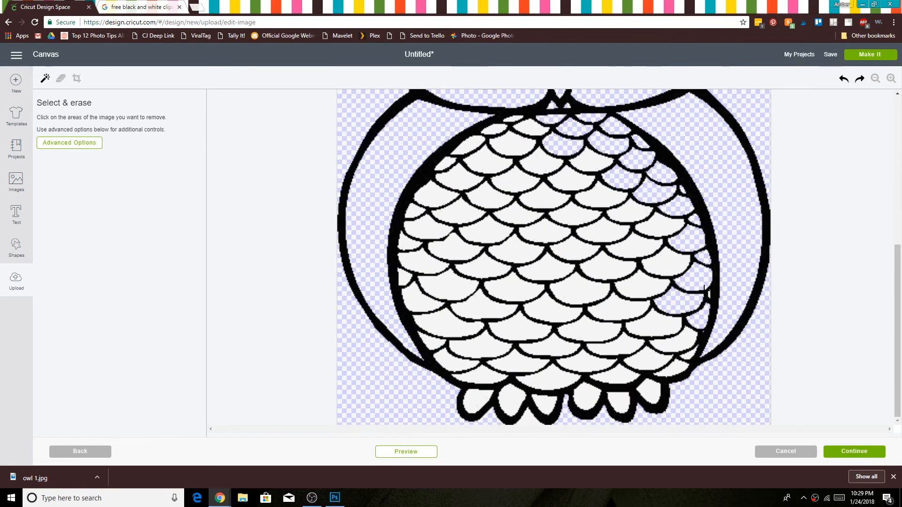
{"action": "left_click", "coordinate": [685, 342]}
{"action": "left_click", "coordinate": [688, 356]}
{"action": "left_click", "coordinate": [673, 369]}
{"action": "left_click", "coordinate": [616, 375]}
{"action": "left_click", "coordinate": [643, 364]}
{"action": "left_click", "coordinate": [610, 345]}
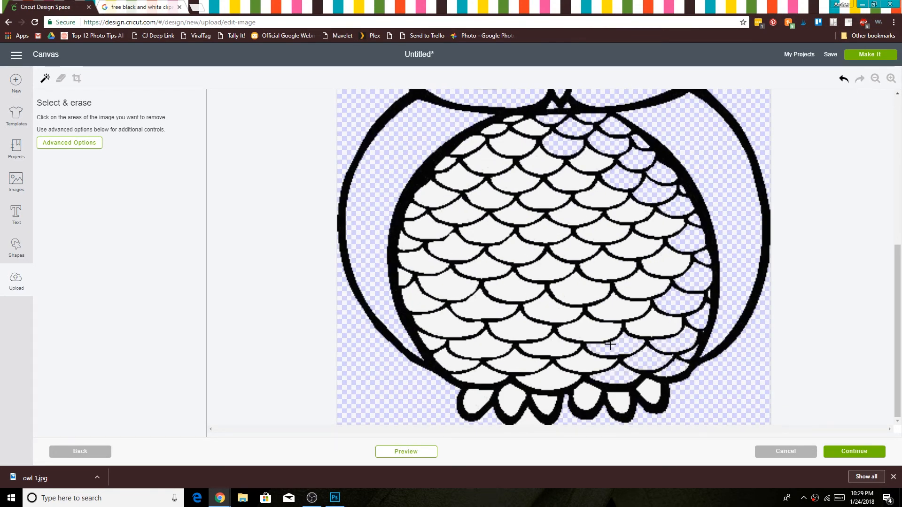
{"action": "left_click", "coordinate": [651, 329]}
{"action": "left_click", "coordinate": [625, 305]}
{"action": "left_click", "coordinate": [646, 284]}
{"action": "left_click", "coordinate": [639, 247]}
{"action": "left_click", "coordinate": [660, 225]}
{"action": "left_click", "coordinate": [628, 211]}
{"action": "left_click", "coordinate": [599, 195]}
{"action": "left_click", "coordinate": [586, 169]}
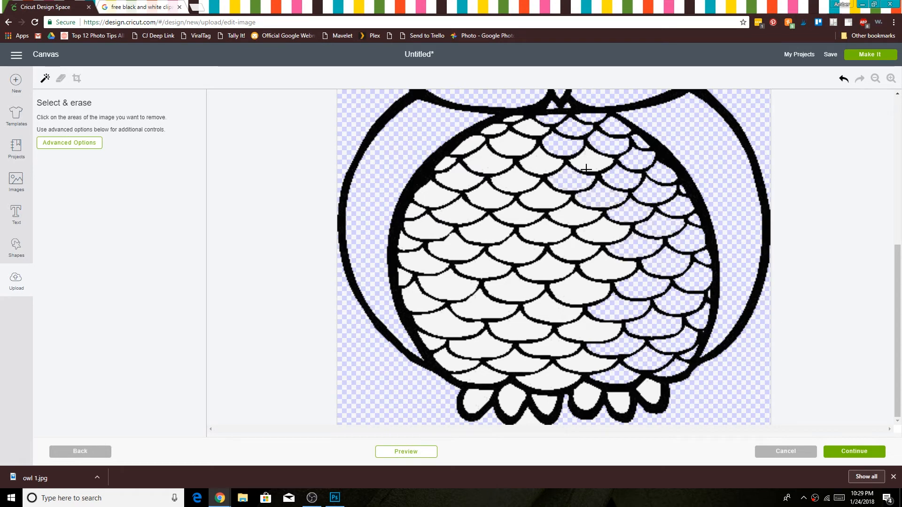
Step: Erase the white scales across the top and upper-left part of the belly
{"action": "left_click", "coordinate": [586, 168]}
{"action": "left_click", "coordinate": [543, 166]}
{"action": "left_click", "coordinate": [519, 149]}
{"action": "left_click", "coordinate": [533, 131]}
{"action": "left_click", "coordinate": [511, 119]}
{"action": "left_click", "coordinate": [497, 129]}
{"action": "left_click", "coordinate": [473, 142]}
{"action": "left_click", "coordinate": [447, 164]}
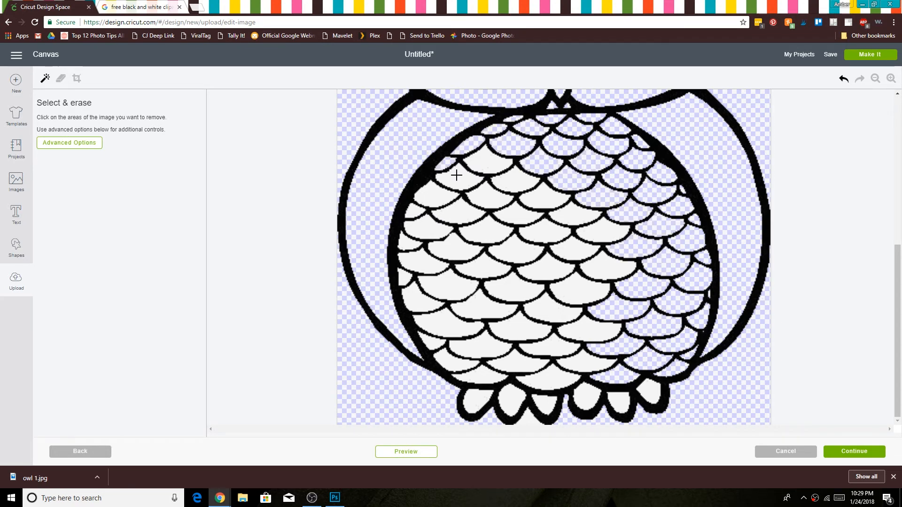
{"action": "left_click", "coordinate": [456, 175]}
{"action": "left_click", "coordinate": [488, 160]}
{"action": "left_click", "coordinate": [514, 179]}
{"action": "left_click", "coordinate": [491, 197]}
{"action": "left_click", "coordinate": [436, 195]}
{"action": "left_click", "coordinate": [428, 227]}
{"action": "left_click", "coordinate": [486, 230]}
{"action": "left_click", "coordinate": [530, 206]}
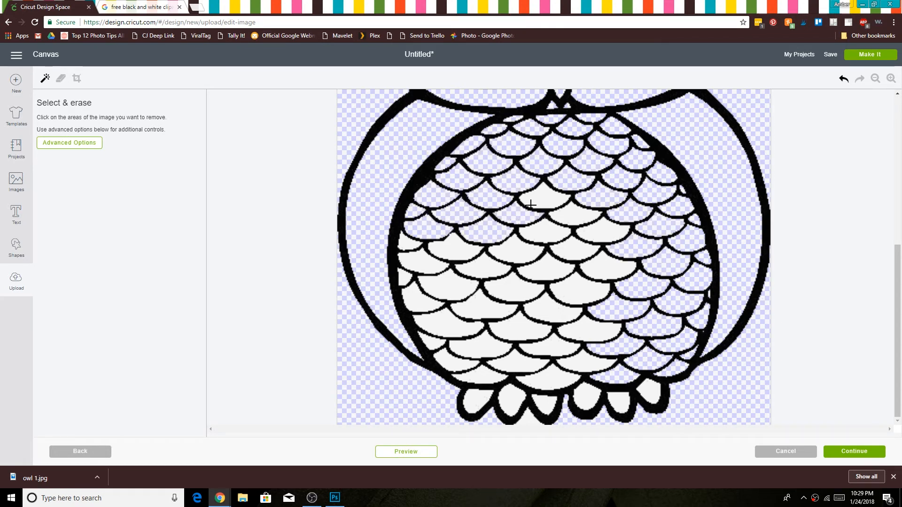
Step: Erase the white scales in the middle rows of the belly, from the centre to the left edge
{"action": "left_click", "coordinate": [574, 214]}
{"action": "left_click", "coordinate": [604, 230]}
{"action": "left_click", "coordinate": [569, 254]}
{"action": "left_click", "coordinate": [545, 231]}
{"action": "left_click", "coordinate": [519, 251]}
{"action": "left_click", "coordinate": [463, 250]}
{"action": "left_click", "coordinate": [420, 262]}
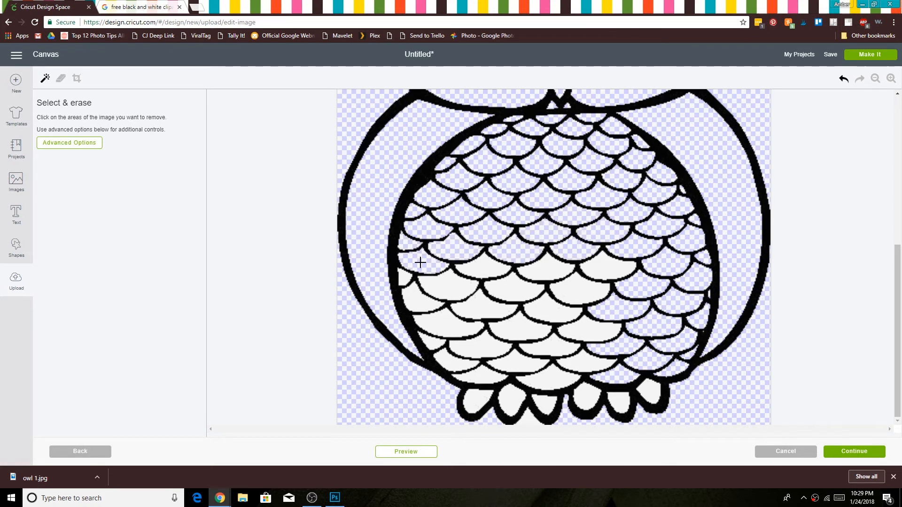
{"action": "left_click", "coordinate": [404, 278]}
{"action": "left_click", "coordinate": [415, 299]}
{"action": "left_click", "coordinate": [443, 284]}
{"action": "left_click", "coordinate": [483, 266]}
{"action": "left_click", "coordinate": [522, 285]}
{"action": "left_click", "coordinate": [546, 268]}
{"action": "left_click", "coordinate": [580, 290]}
{"action": "left_click", "coordinate": [605, 263]}
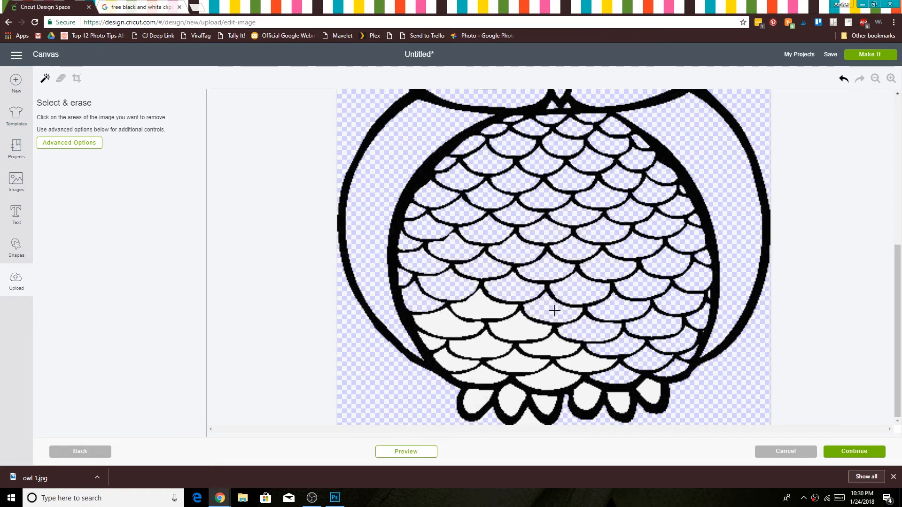
Step: Erase the remaining white scales in the lower rows of the owl's belly, from the lower left across to the bottom centre
{"action": "left_click", "coordinate": [522, 325]}
{"action": "left_click", "coordinate": [484, 306]}
{"action": "left_click", "coordinate": [450, 323]}
{"action": "left_click", "coordinate": [456, 359]}
{"action": "left_click", "coordinate": [479, 371]}
{"action": "left_click", "coordinate": [479, 350]}
{"action": "left_click", "coordinate": [517, 361]}
{"action": "left_click", "coordinate": [581, 363]}
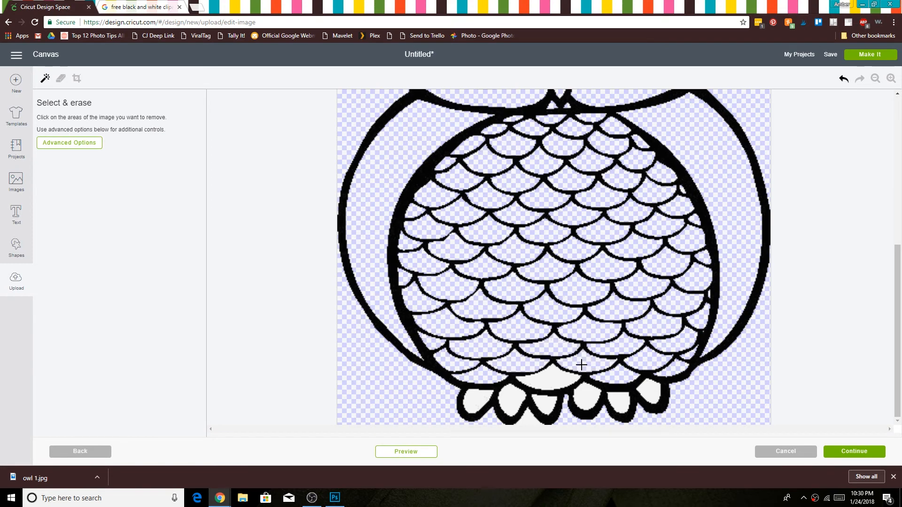
{"action": "left_click", "coordinate": [535, 383]}
Step: Erase the white inside all six of the owl's toes
{"action": "left_click", "coordinate": [478, 397]}
{"action": "left_click", "coordinate": [510, 399]}
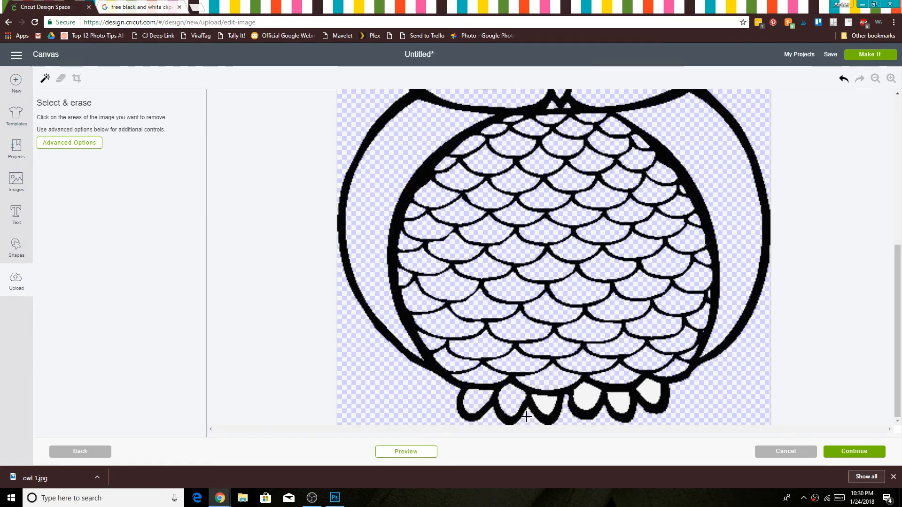
{"action": "left_click", "coordinate": [543, 405]}
{"action": "left_click", "coordinate": [584, 397]}
{"action": "left_click", "coordinate": [618, 401]}
{"action": "left_click", "coordinate": [650, 391]}
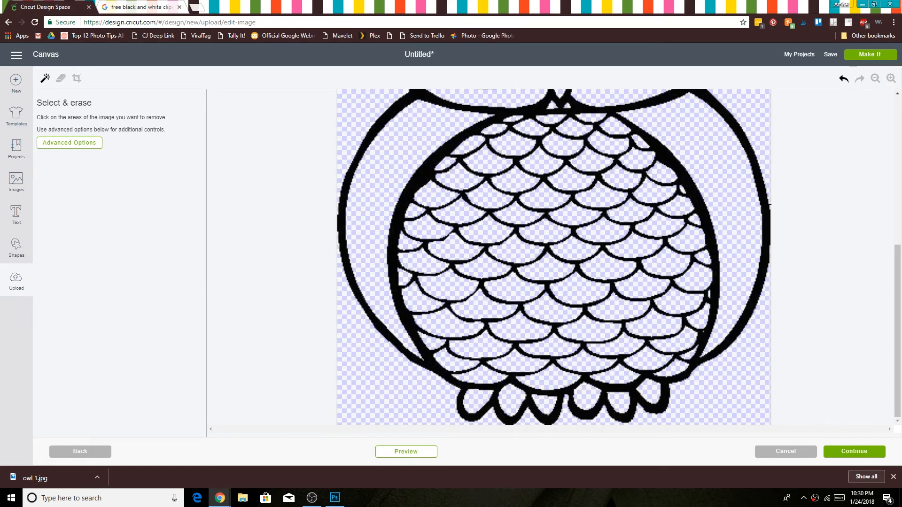
Step: Preview the cut shape of the whole owl and proceed to the image saving options
{"action": "left_click", "coordinate": [875, 78]}
{"action": "left_click", "coordinate": [875, 78]}
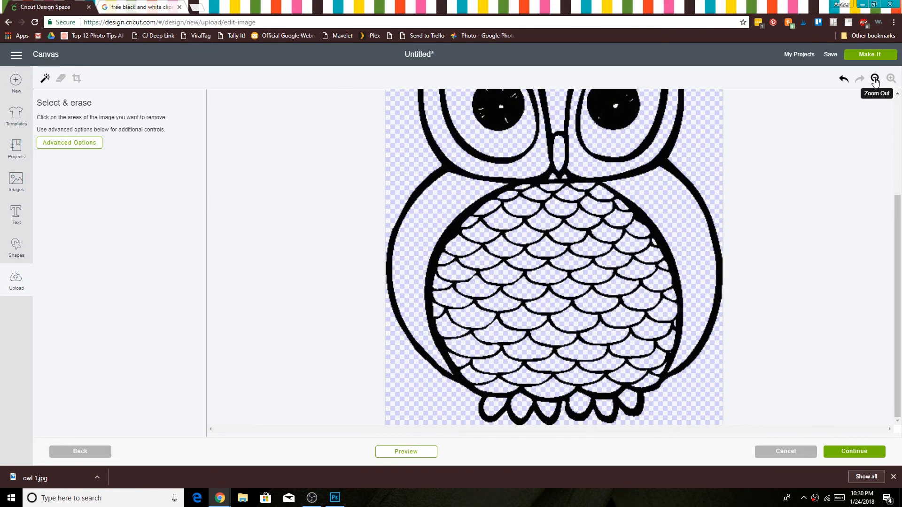
{"action": "left_click", "coordinate": [874, 78]}
{"action": "left_click", "coordinate": [875, 78]}
{"action": "left_click", "coordinate": [875, 79]}
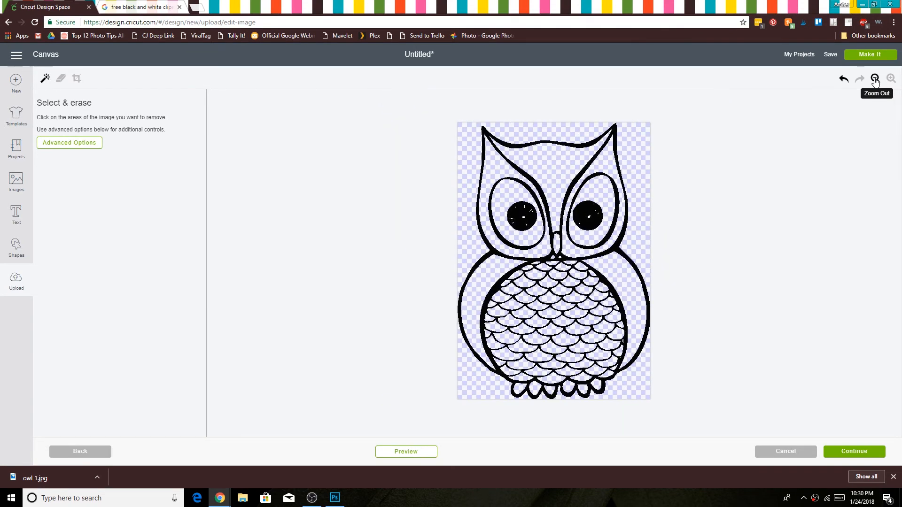
{"action": "left_click", "coordinate": [406, 451]}
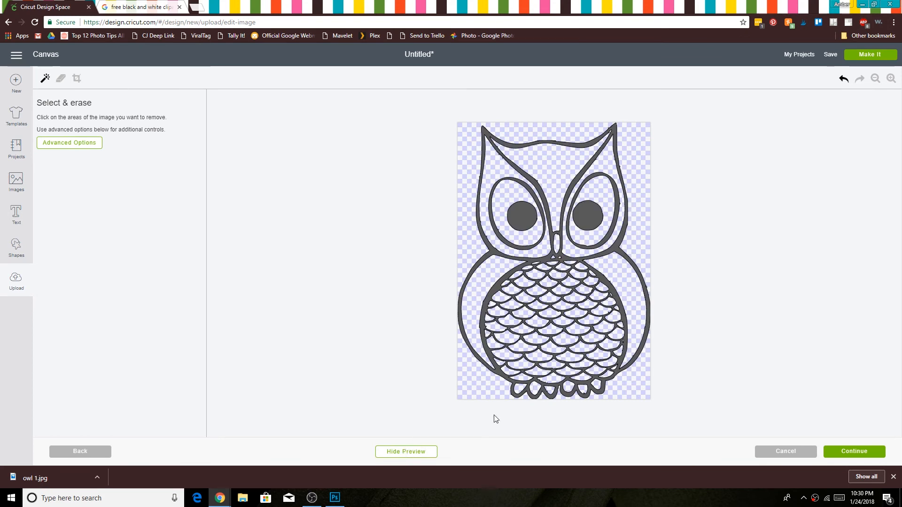
{"action": "left_click", "coordinate": [853, 452]}
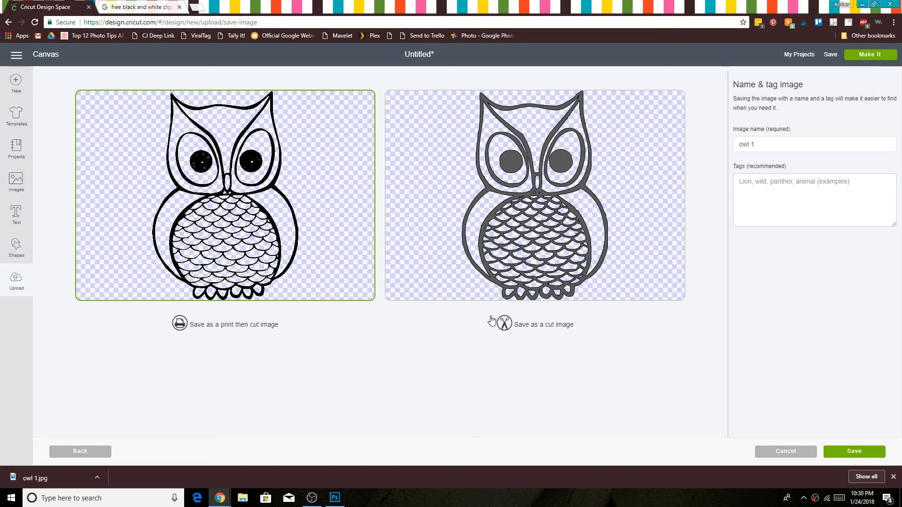
Step: Save the image as a cut image named "owl" with the tags "forest, bird"
{"action": "left_click", "coordinate": [564, 251]}
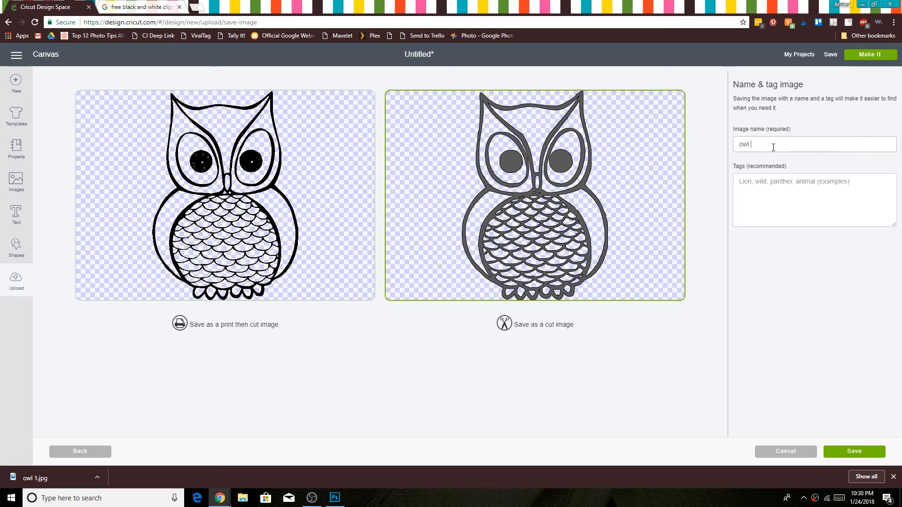
{"action": "left_click", "coordinate": [775, 189]}
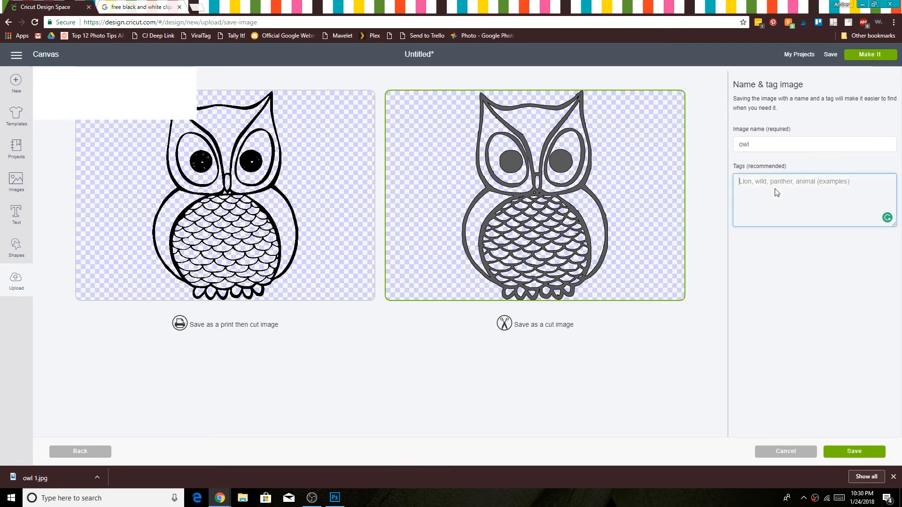
{"action": "type", "text": "forest, bird"}
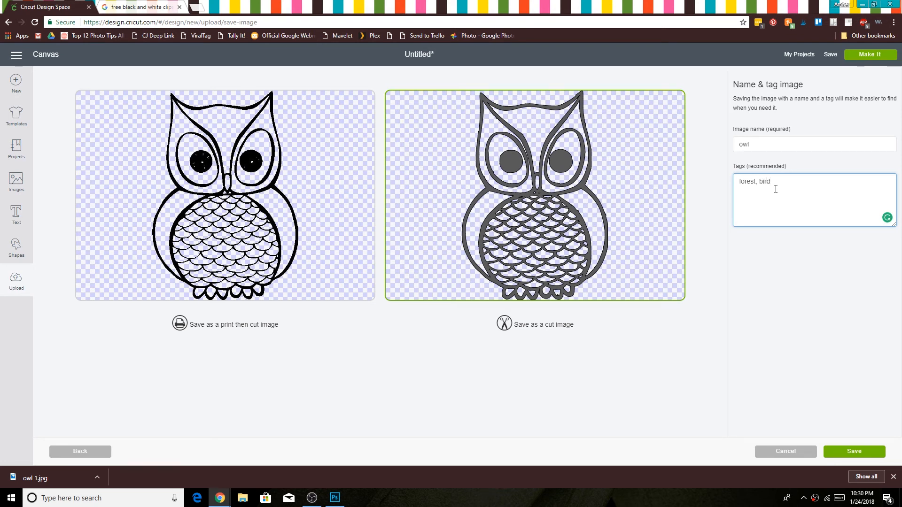
{"action": "left_click", "coordinate": [852, 455]}
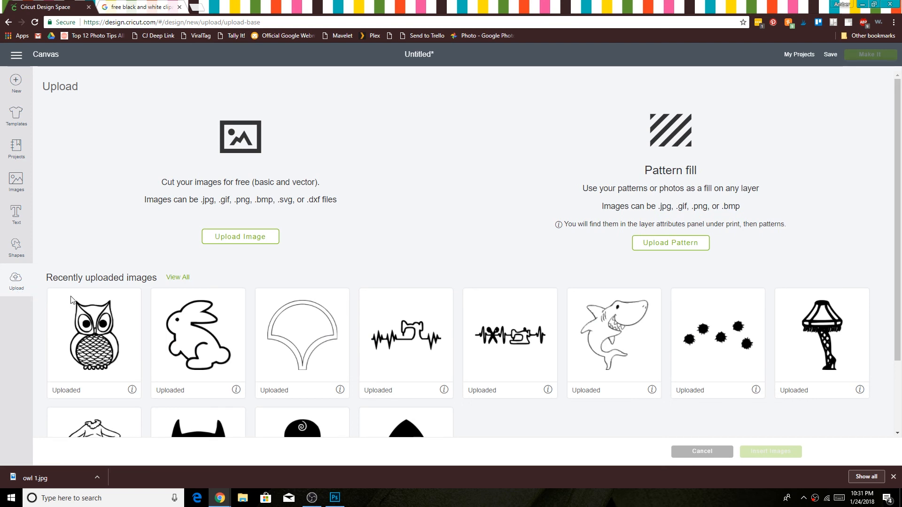
Step: Insert the uploaded owl on the canvas and enlarge it to about 4.65 by 6.7 in, placed at about X 3.07, Y 1.21
{"action": "left_click", "coordinate": [113, 335]}
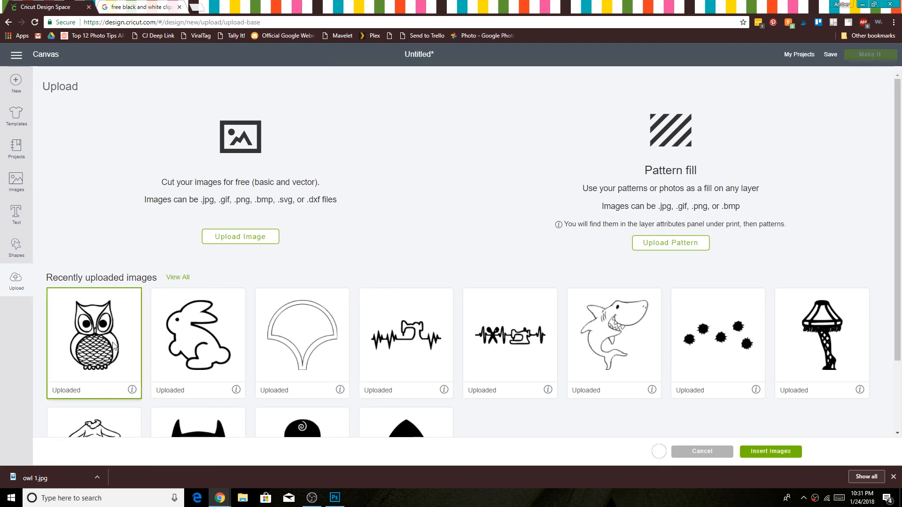
{"action": "left_click", "coordinate": [752, 457]}
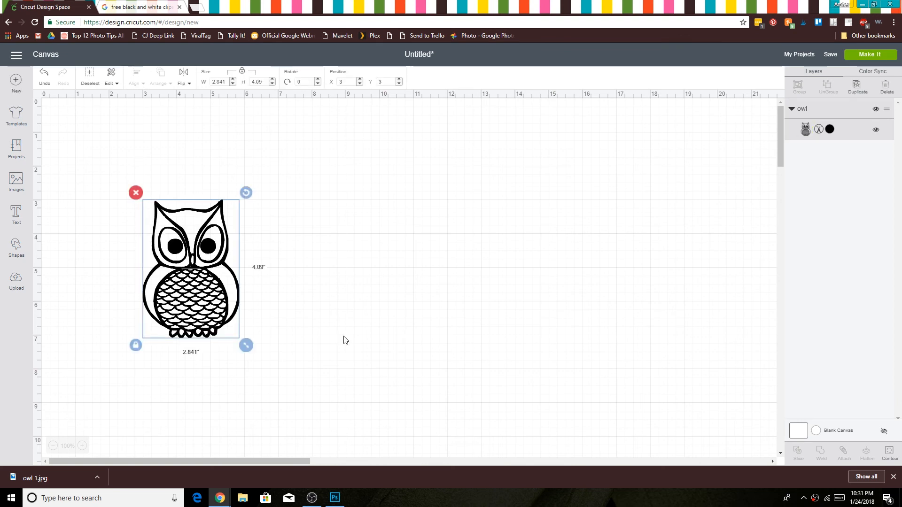
{"action": "left_click_drag", "start_coordinate": [246, 345], "coordinate": [306, 431]}
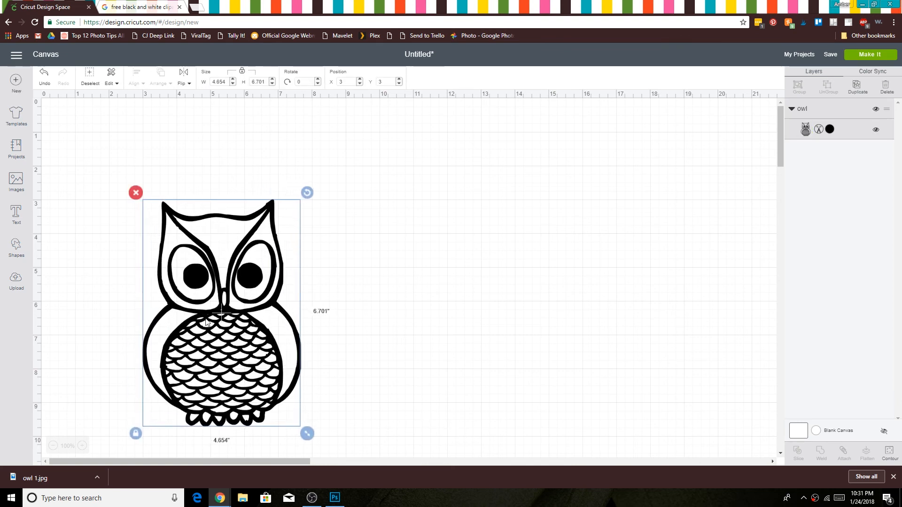
{"action": "left_click_drag", "start_coordinate": [202, 304], "coordinate": [205, 243]}
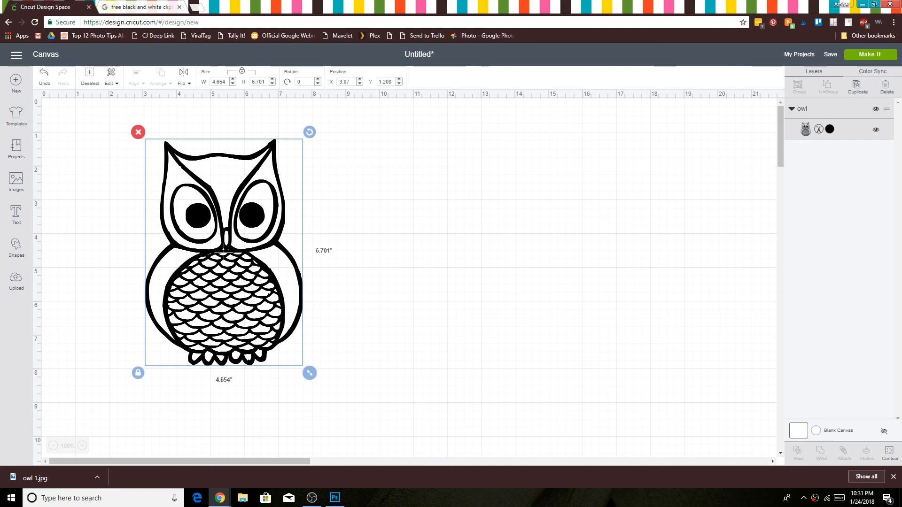
Step: Check the owl's cut layout on the mat, and return to the canvas without cutting
{"action": "left_click", "coordinate": [881, 54]}
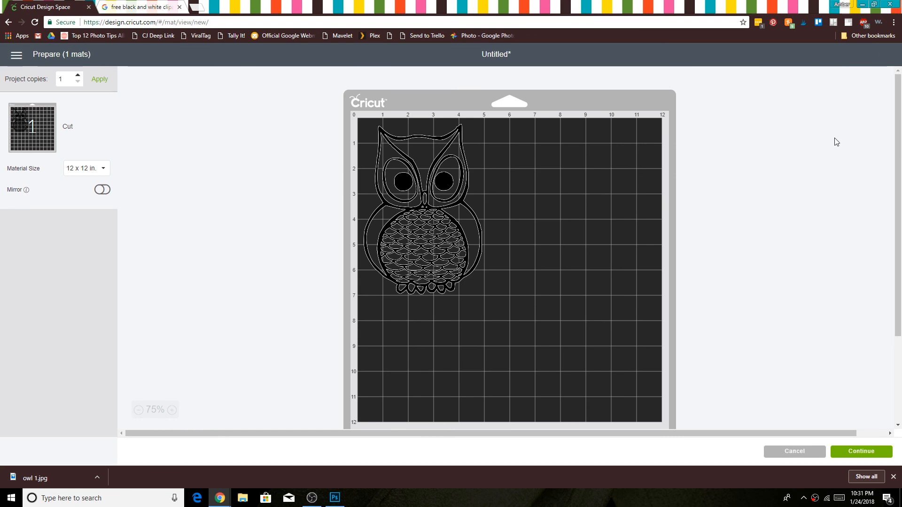
{"action": "left_click", "coordinate": [813, 454]}
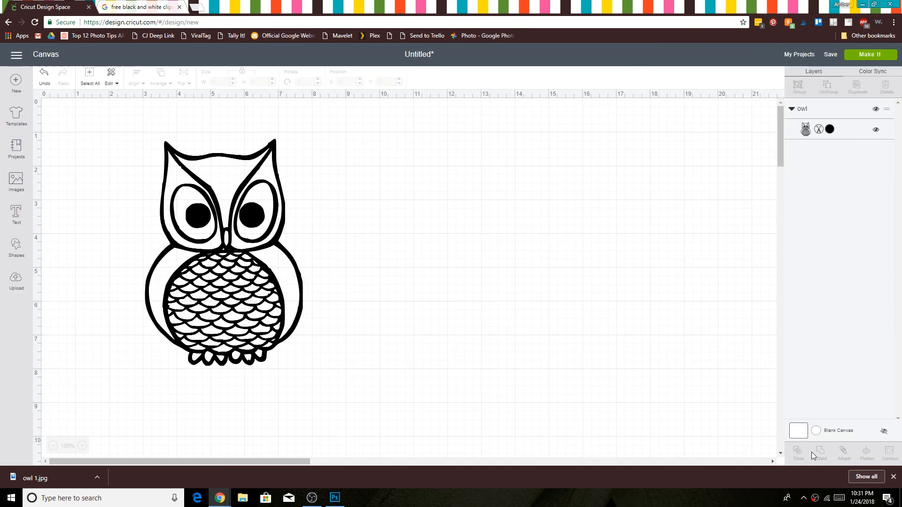